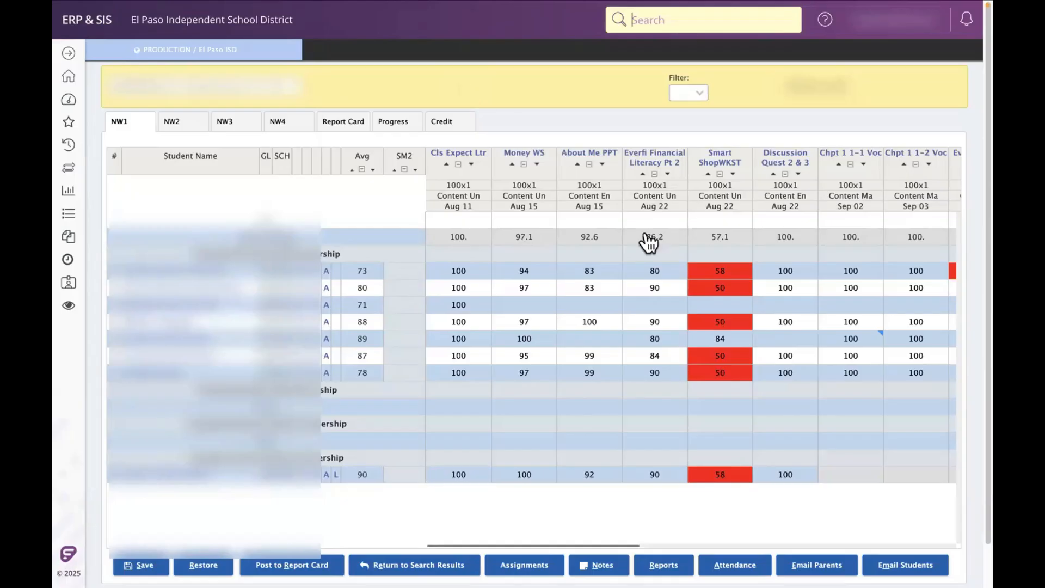
Post the NW1 averages to the report card, acknowledge the alert, and open the section's report card grades
{"action": "scroll", "coordinate": [553, 266], "scroll_direction": "down", "scroll_amount": 1}
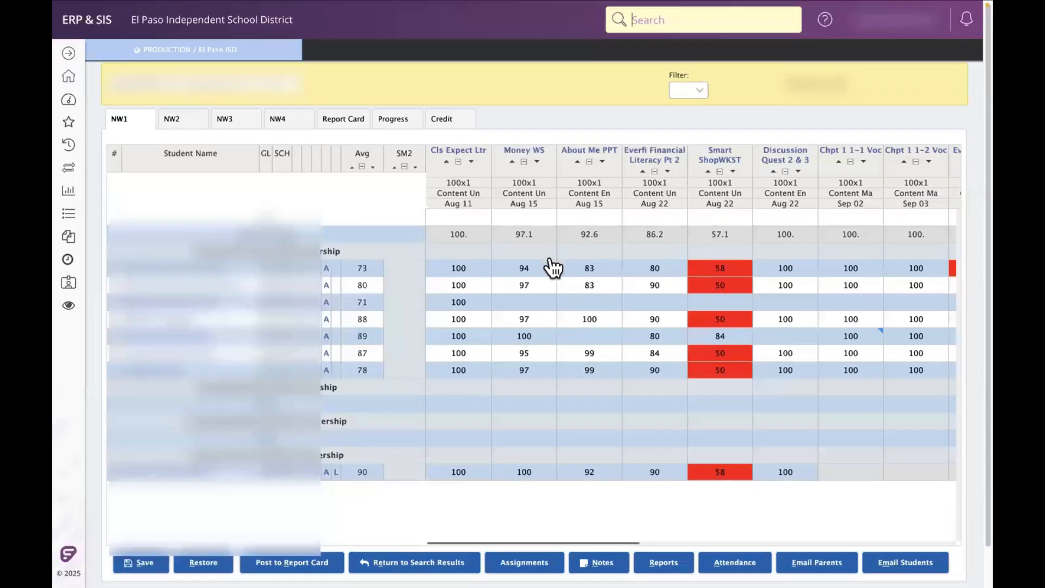
{"action": "scroll", "coordinate": [553, 267], "scroll_direction": "down", "scroll_amount": 1}
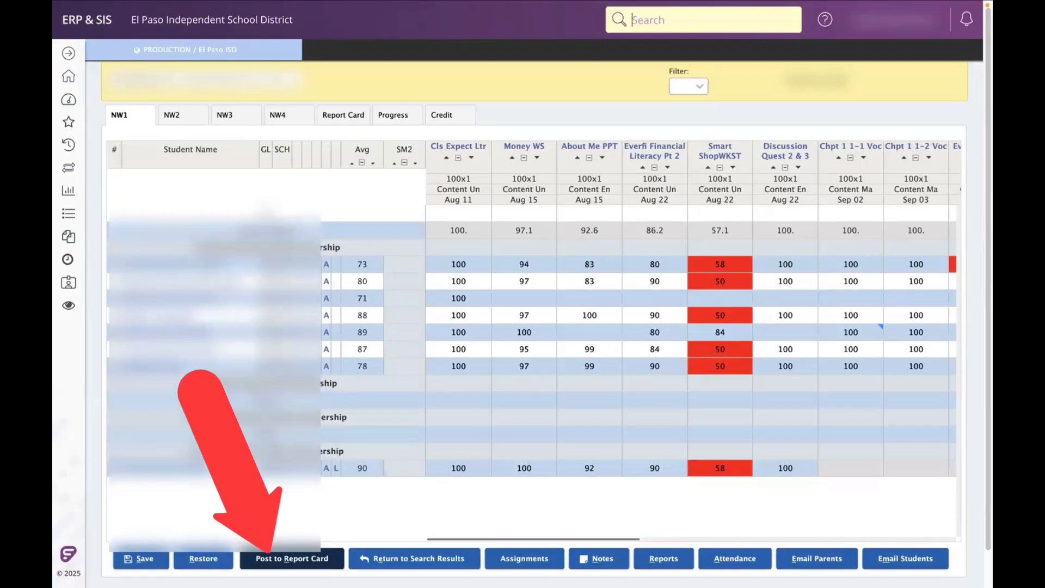
{"action": "left_click", "coordinate": [292, 557]}
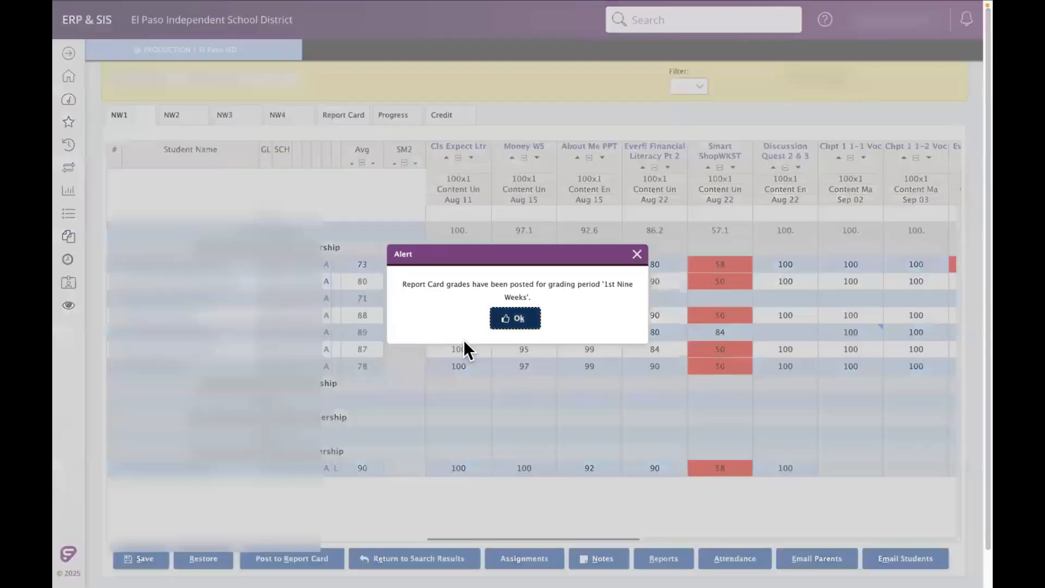
{"action": "left_click", "coordinate": [518, 319]}
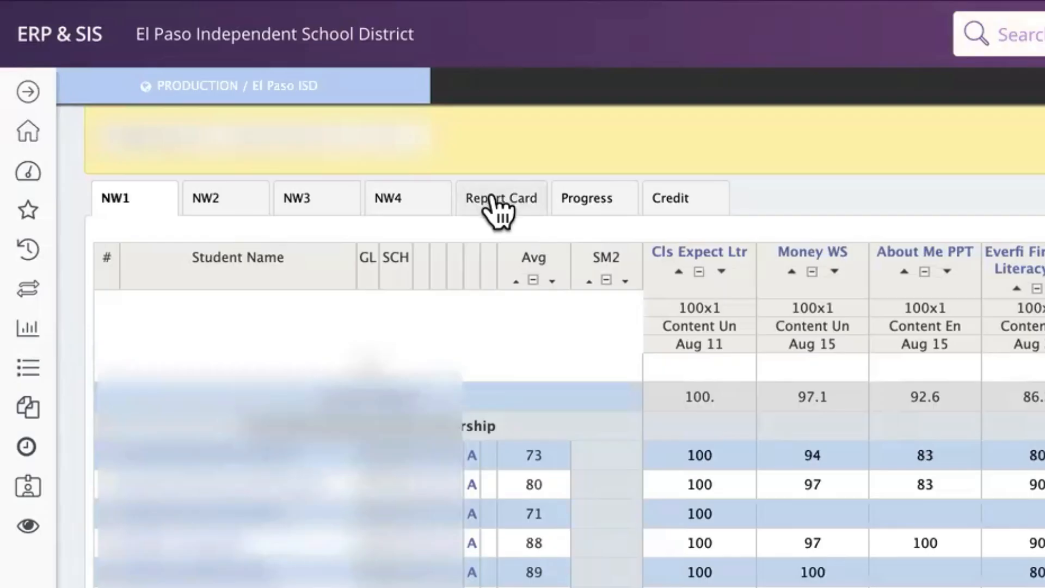
{"action": "left_click", "coordinate": [493, 199]}
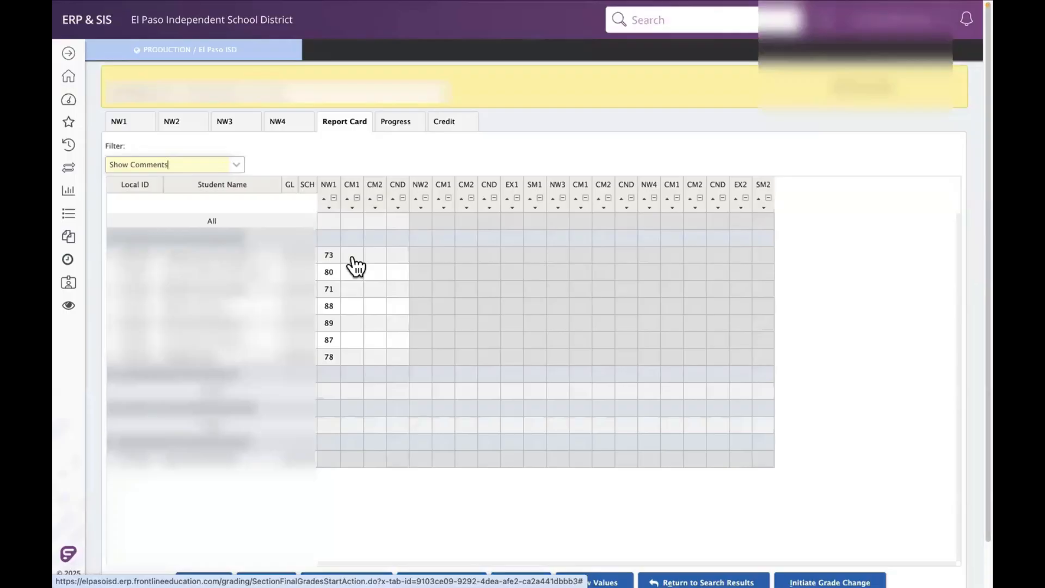
Look up the available comment values and enter comment 10 as CM1 for the student with the NW1 grade 73
{"action": "left_click", "coordinate": [355, 256]}
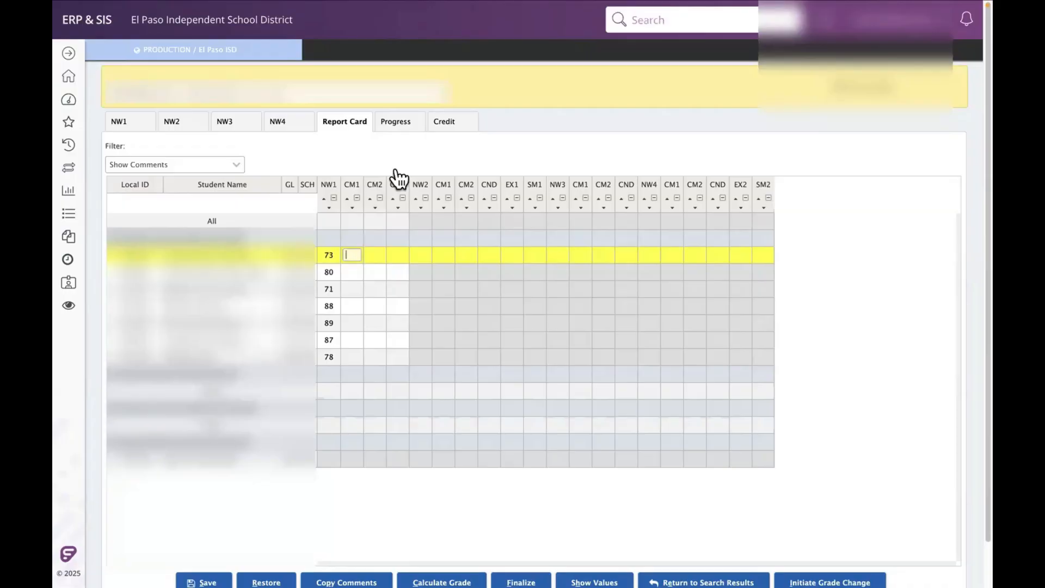
{"action": "mouse_move", "coordinate": [449, 4]}
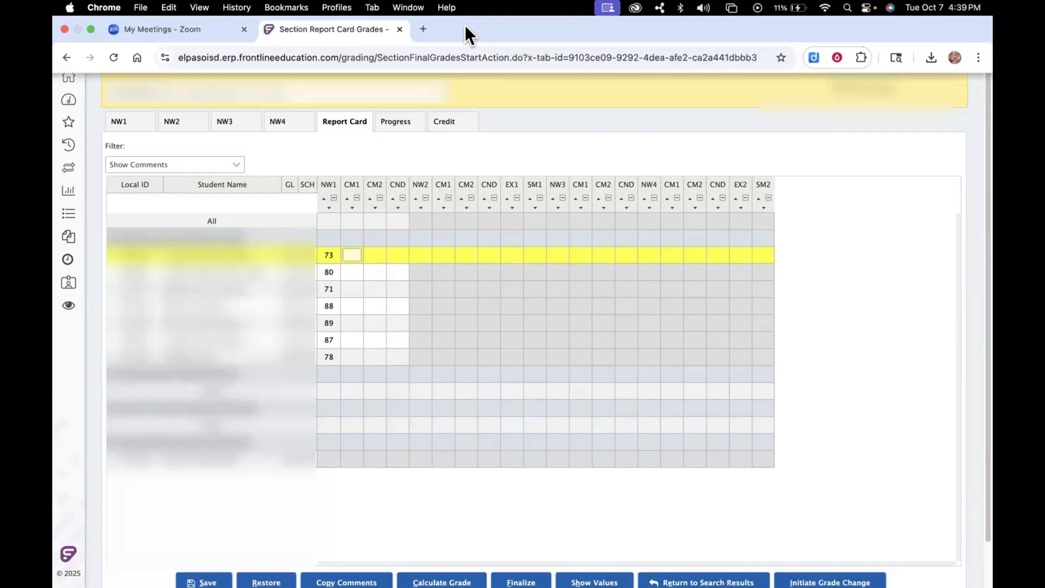
{"action": "left_click", "coordinate": [354, 253]}
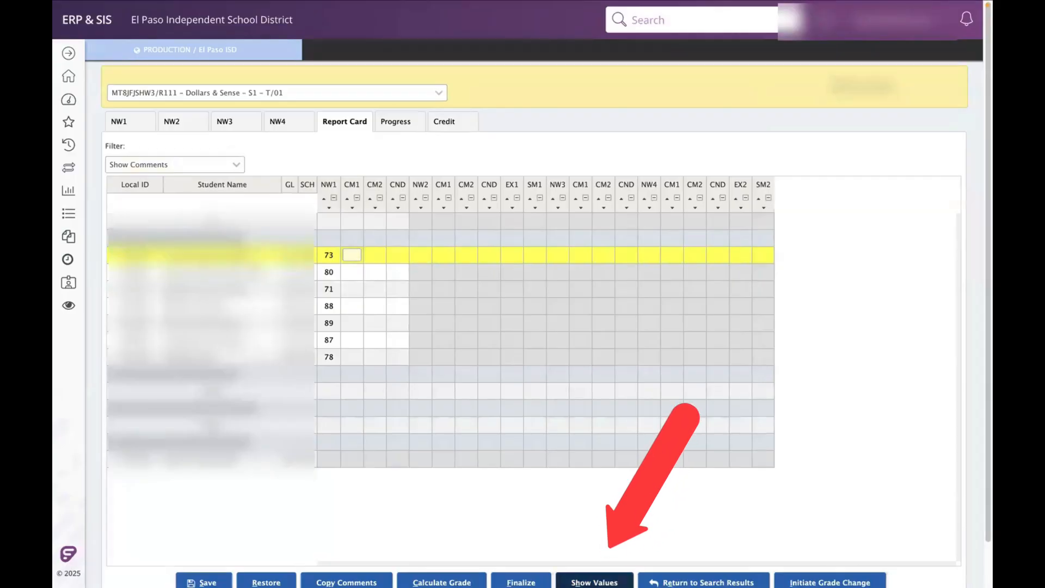
{"action": "left_click", "coordinate": [595, 583]}
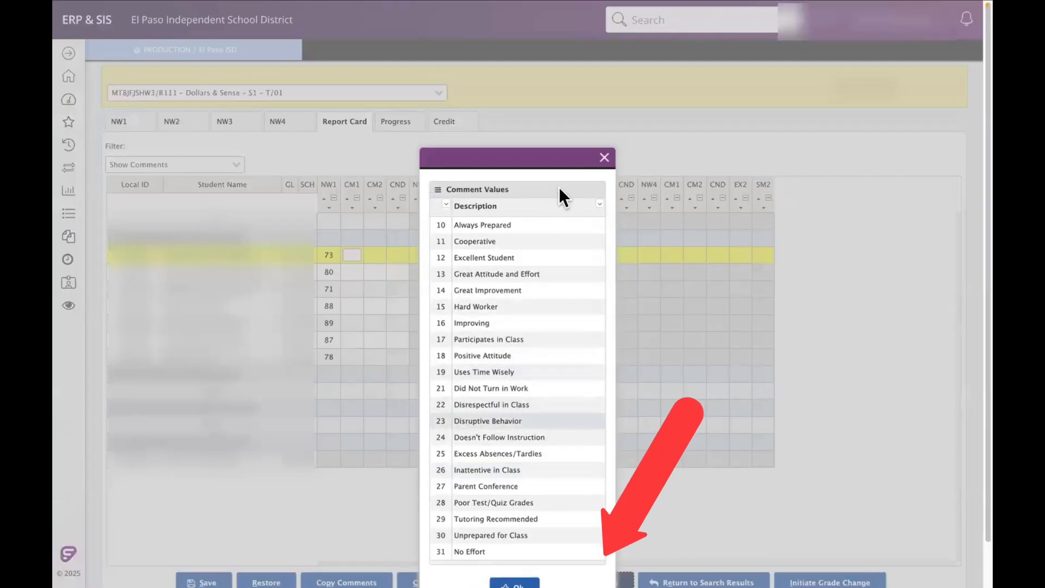
{"action": "left_click", "coordinate": [604, 157]}
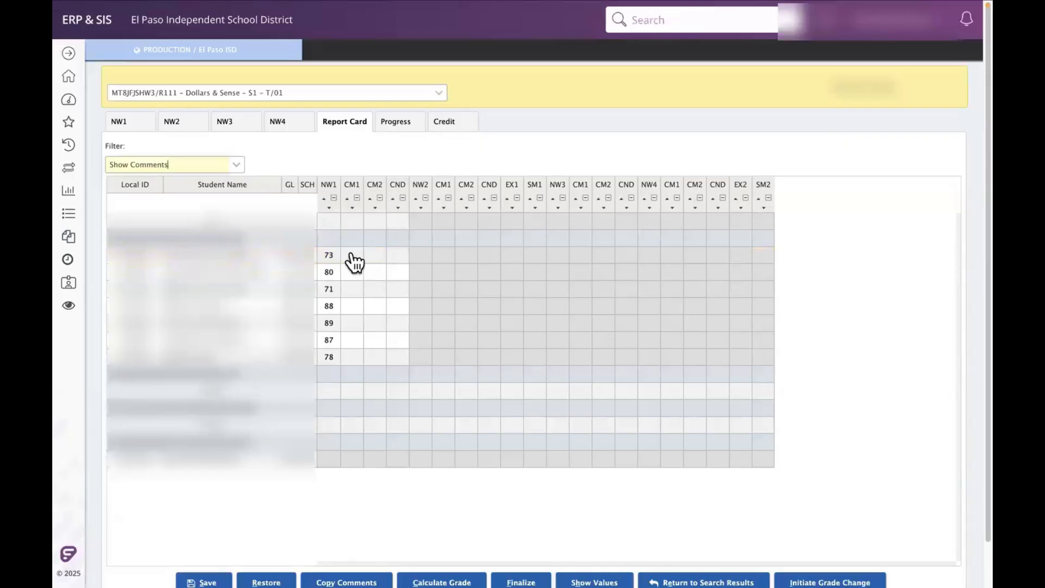
{"action": "left_click", "coordinate": [352, 254]}
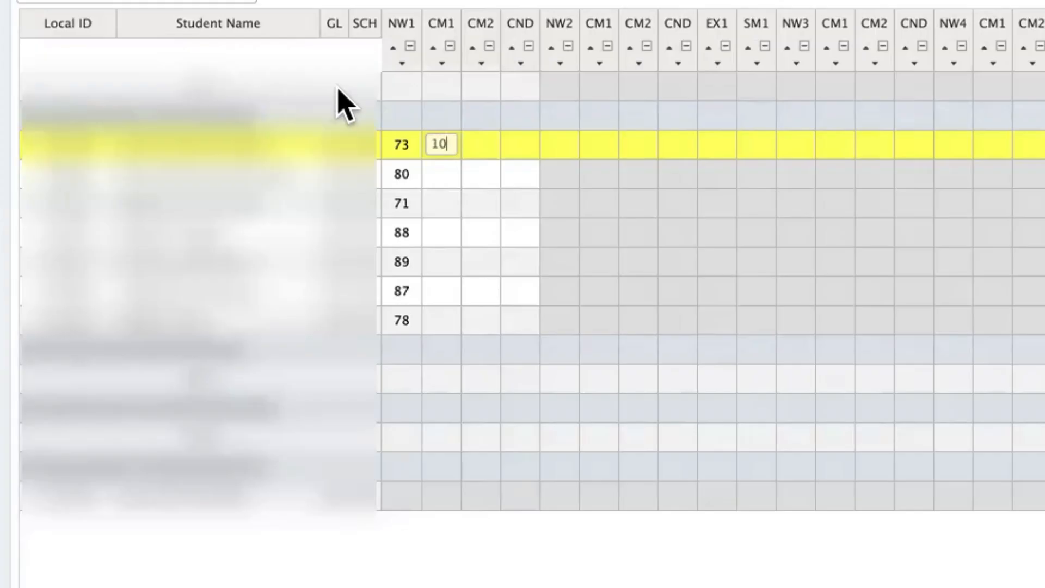
Fill NW1's CM2 with comment 11 for all students, and set it to 10 for the student graded 89
{"action": "left_click", "coordinate": [487, 86]}
{"action": "type", "text": "1"}
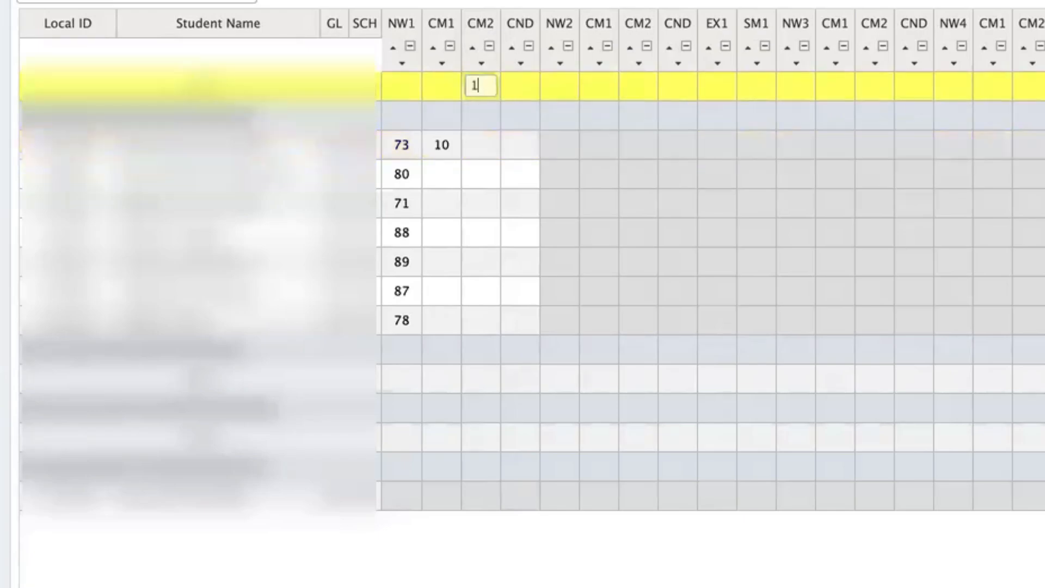
{"action": "type", "text": "1"}
{"action": "key", "text": "Return"}
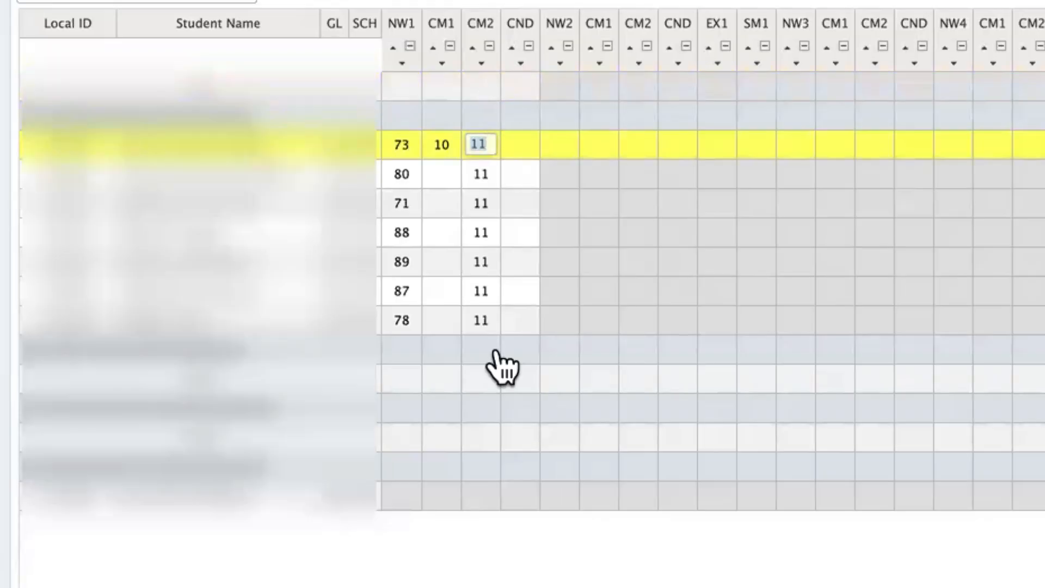
{"action": "left_click", "coordinate": [486, 262]}
{"action": "type", "text": "10"}
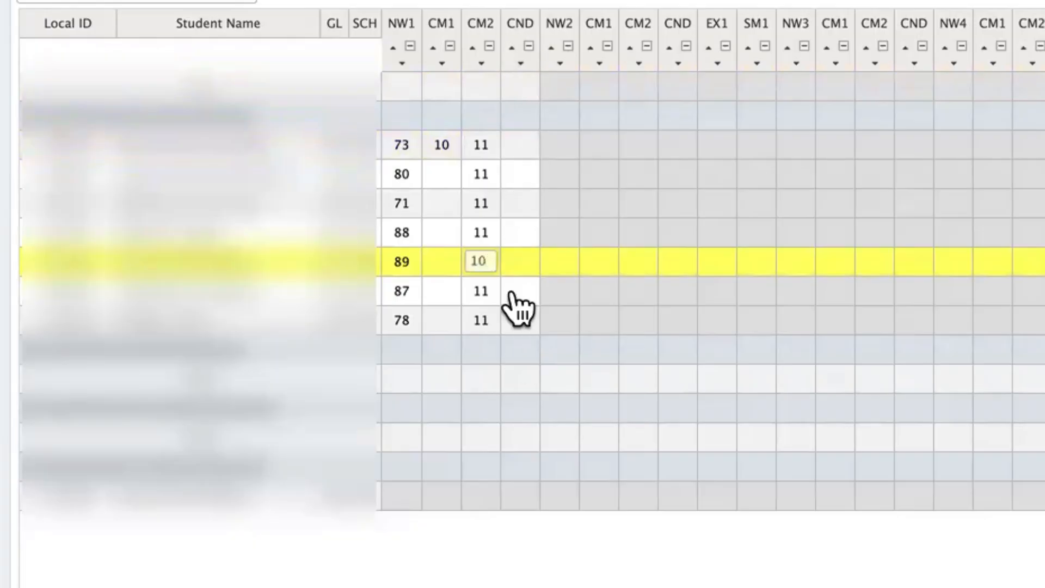
Try to fill the NW1 conduct column with a lowercase s for all students
{"action": "left_click", "coordinate": [521, 145]}
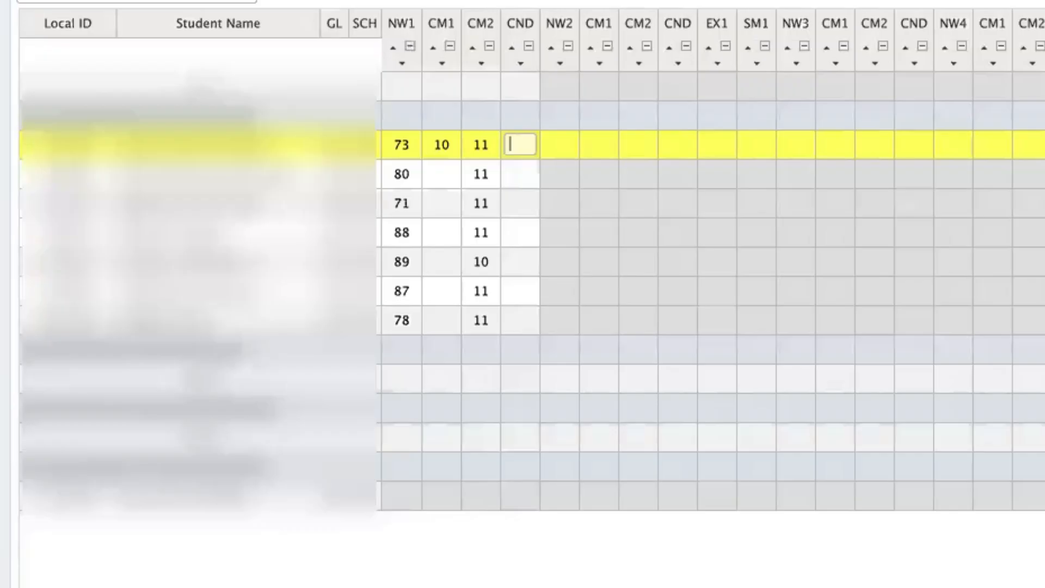
{"action": "key", "text": "F2"}
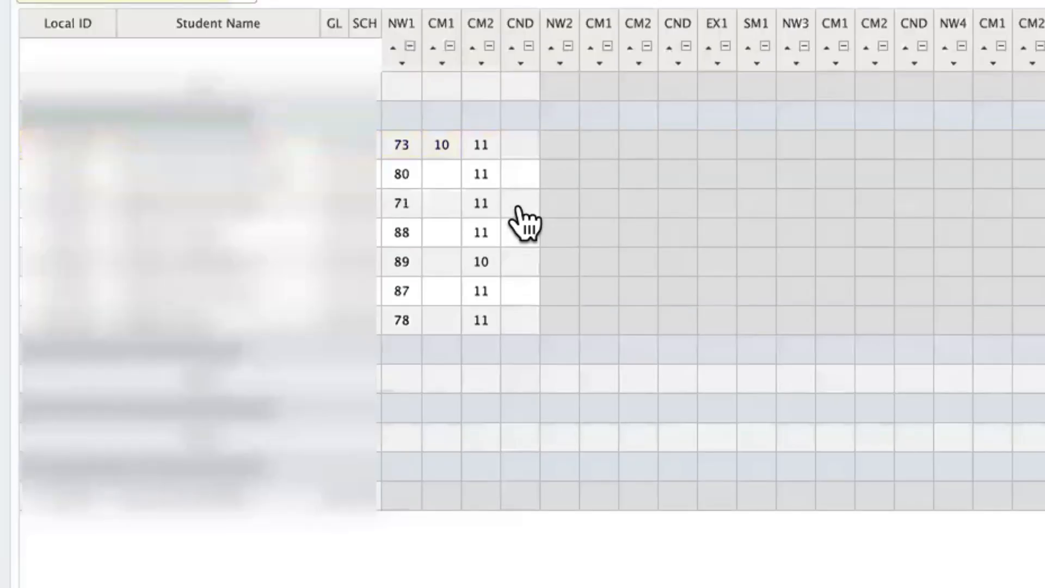
{"action": "left_click", "coordinate": [526, 86]}
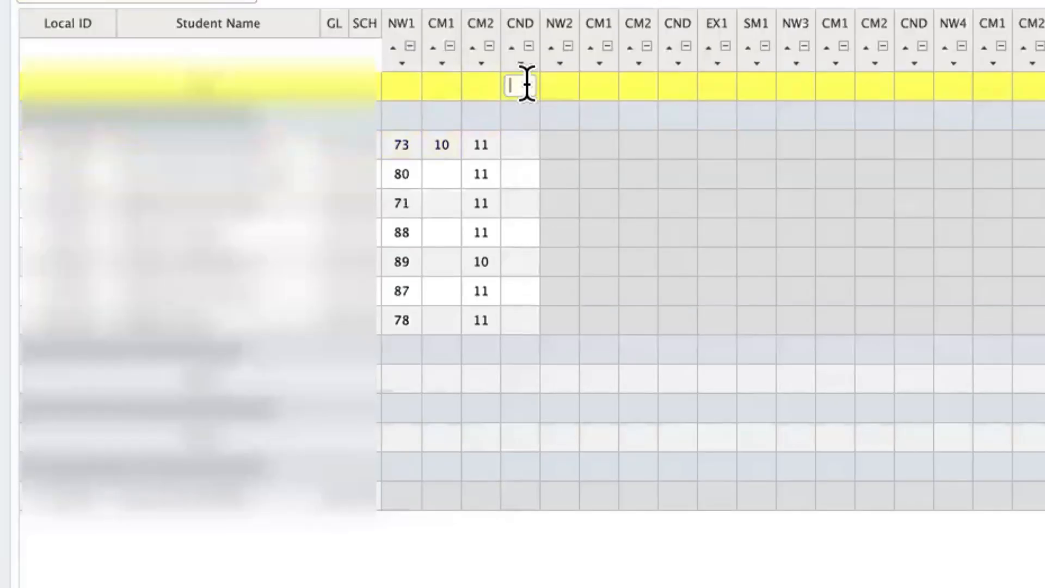
{"action": "type", "text": "s"}
{"action": "key", "text": "Return"}
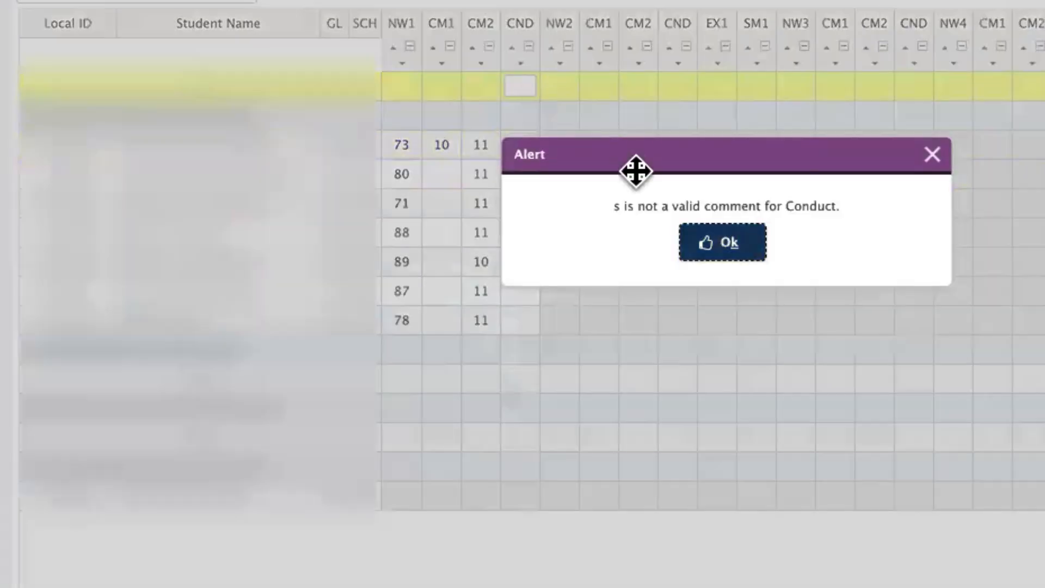
{"action": "left_click", "coordinate": [736, 240]}
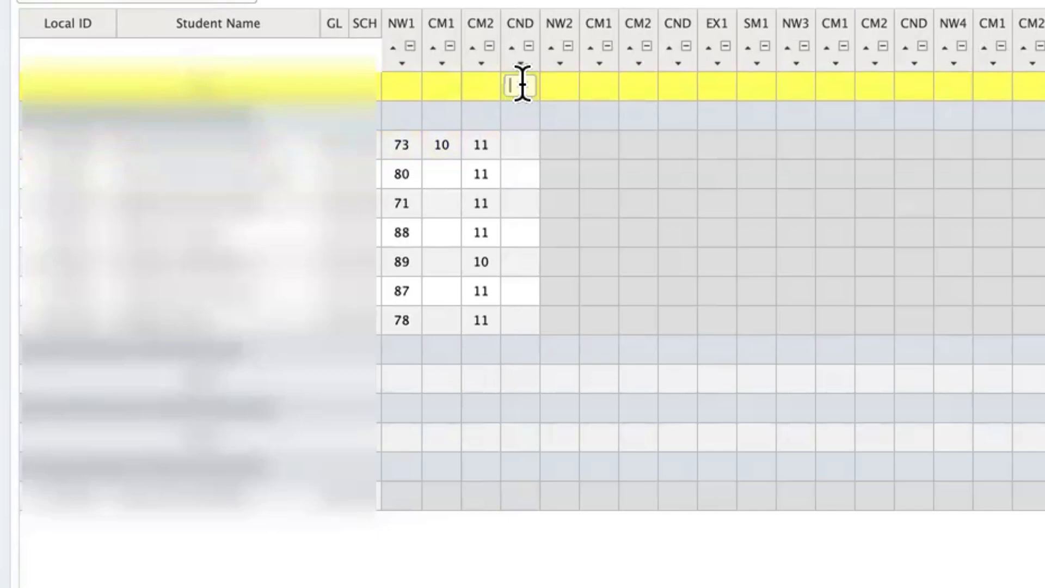
Fill the NW1 conduct column with S for all students, and set it to U for the student graded 80
{"action": "type", "text": "S"}
{"action": "key", "text": "Return"}
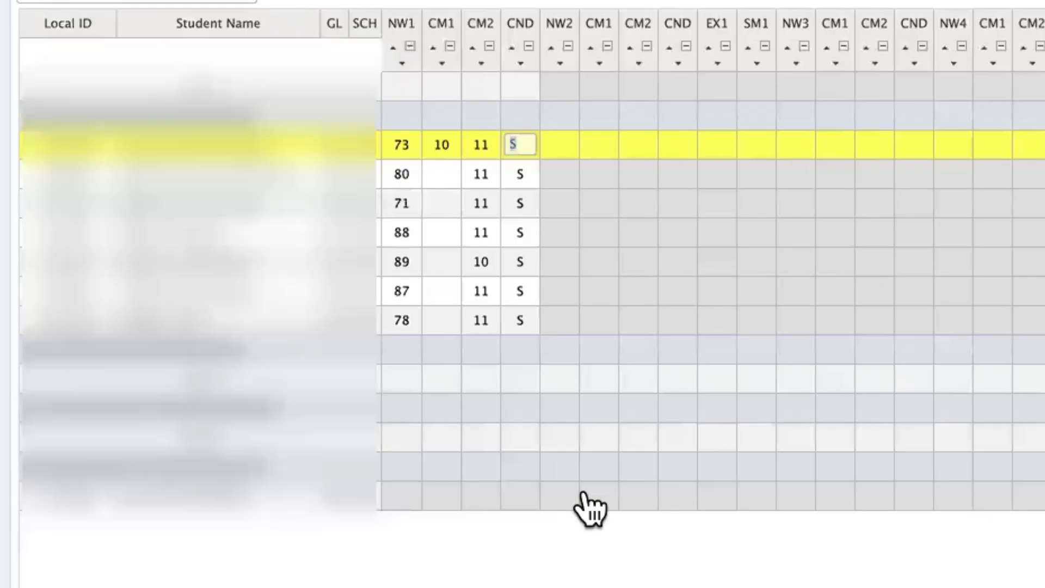
{"action": "left_click", "coordinate": [525, 174]}
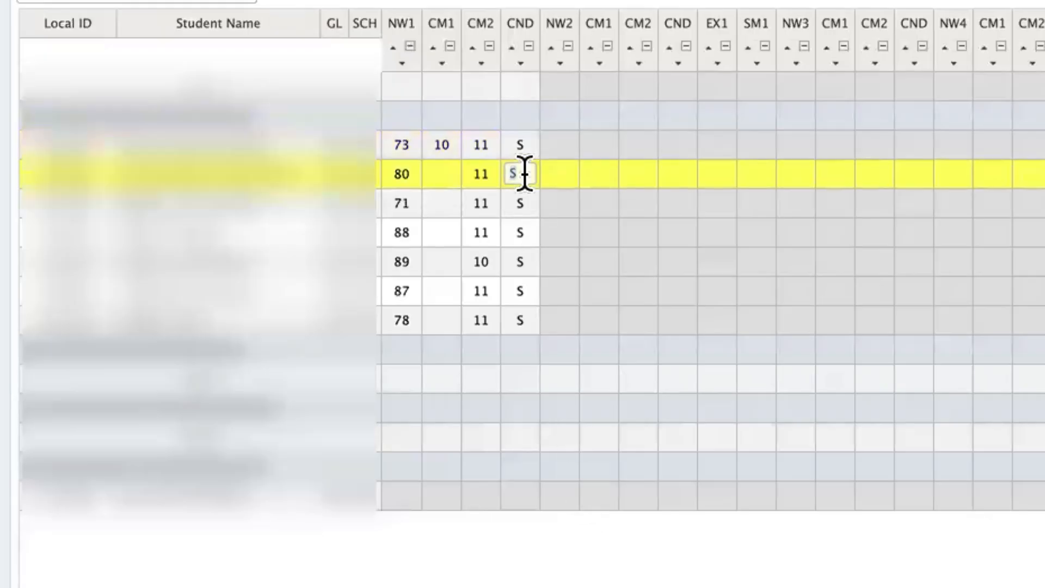
{"action": "type", "text": "U"}
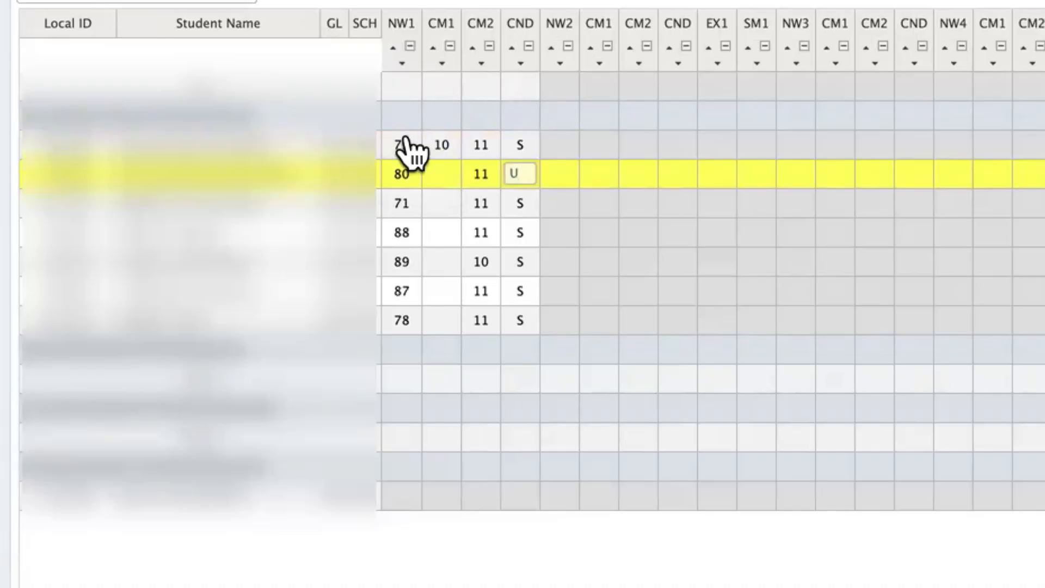
Clear the conduct, CM2, CM1 and NW1 grade columns of the first nine weeks for all students
{"action": "left_click", "coordinate": [519, 86]}
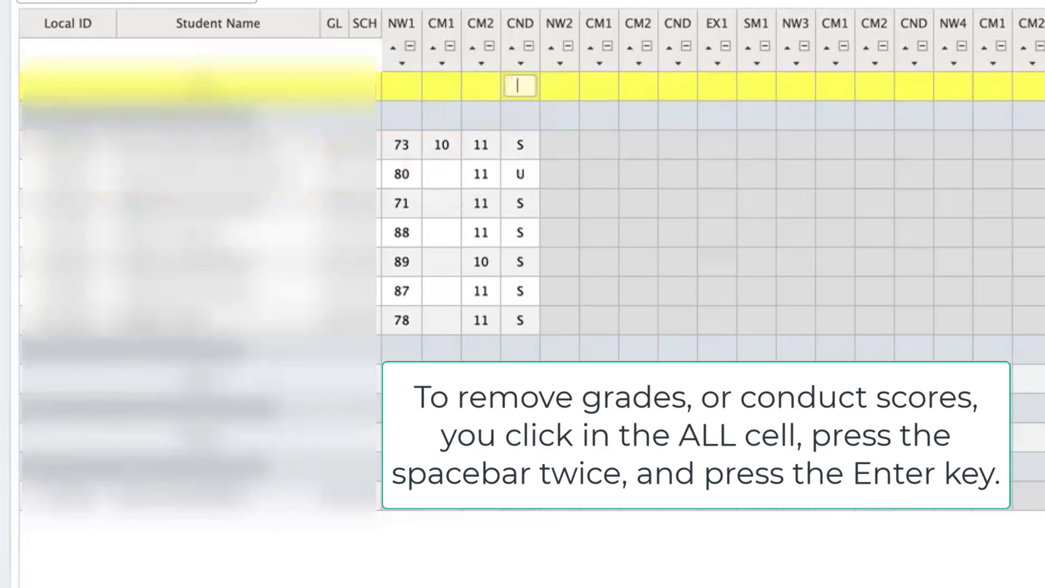
{"action": "key", "text": "Return"}
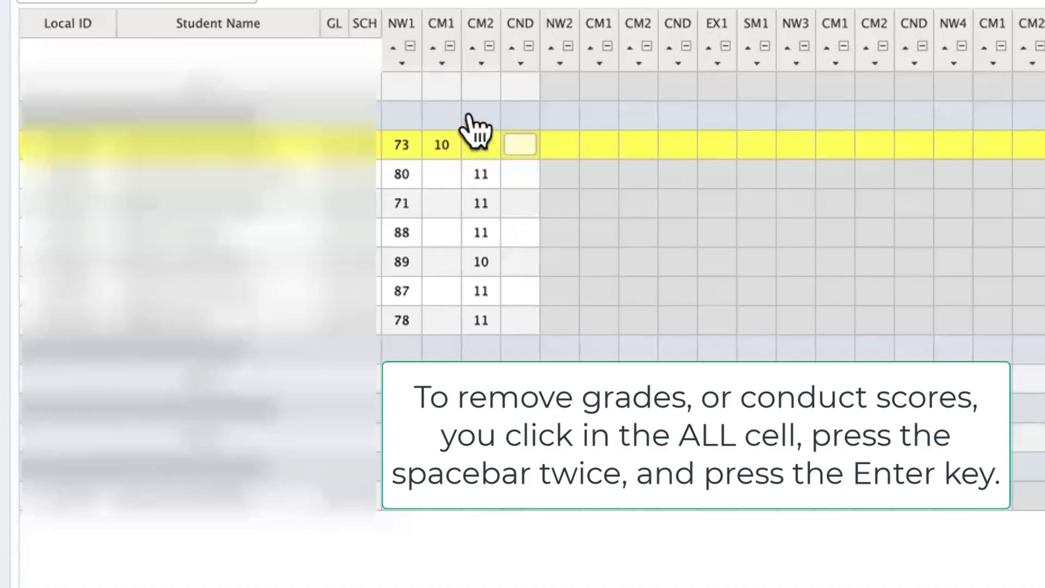
{"action": "left_click", "coordinate": [481, 86]}
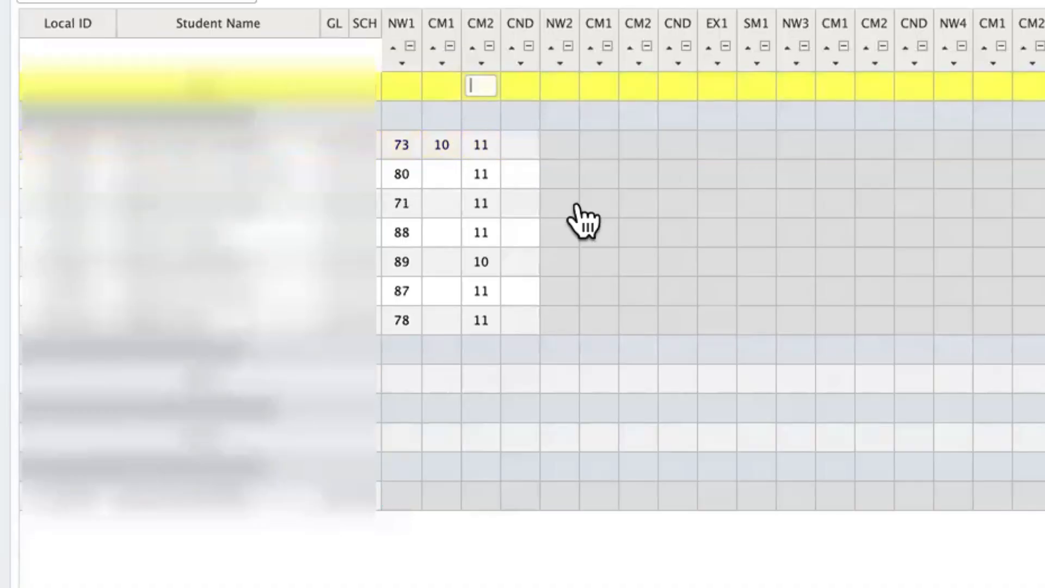
{"action": "key", "text": "Return"}
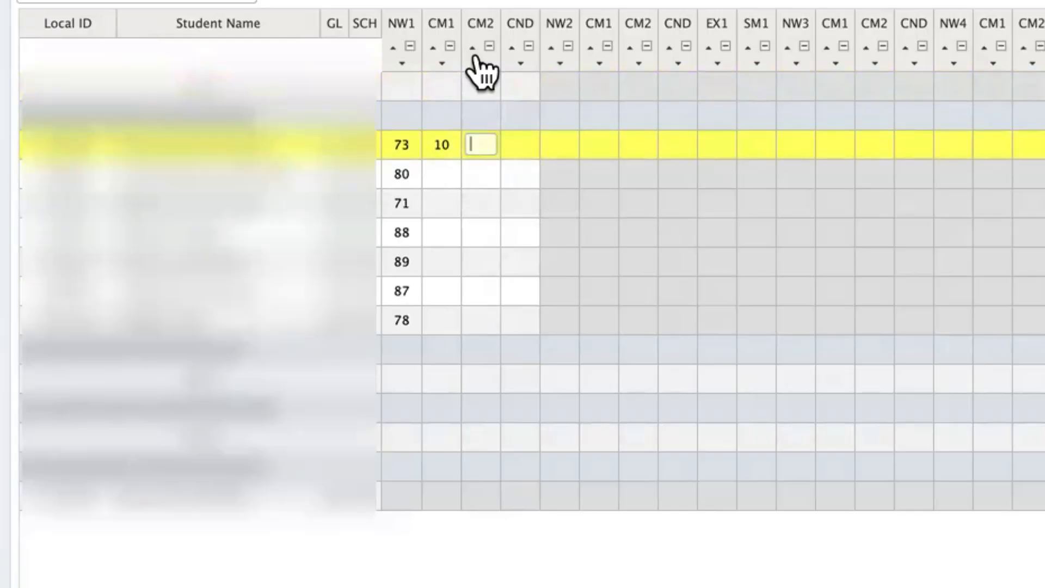
{"action": "left_click", "coordinate": [445, 85]}
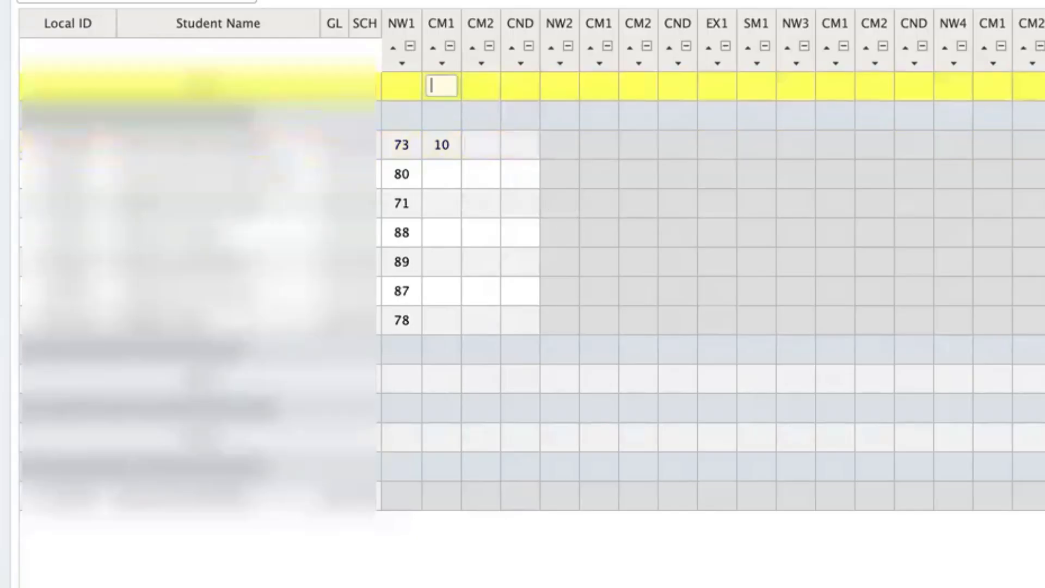
{"action": "key", "text": "Return"}
{"action": "left_click", "coordinate": [402, 85]}
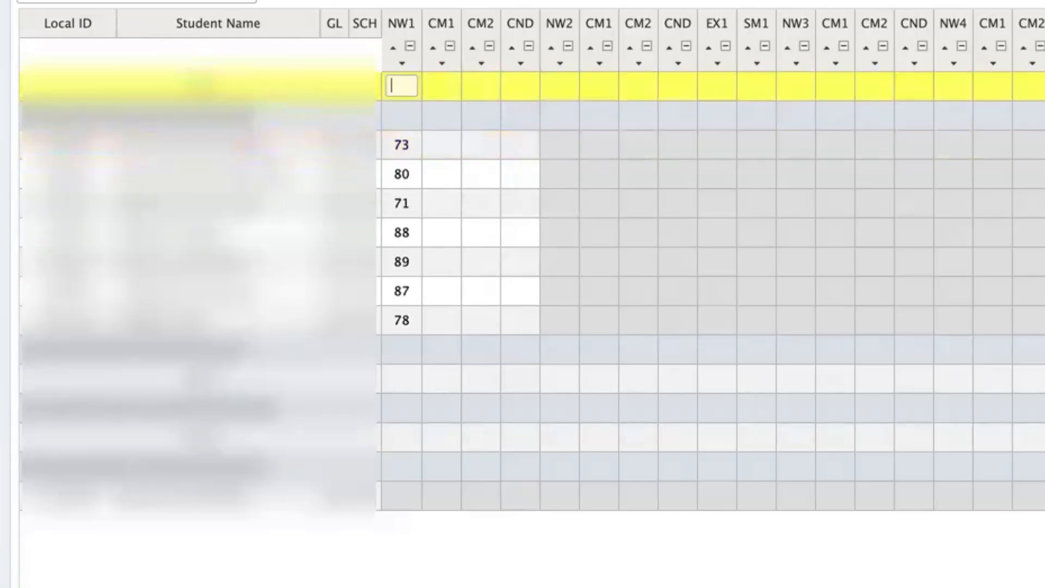
{"action": "key", "text": "Return"}
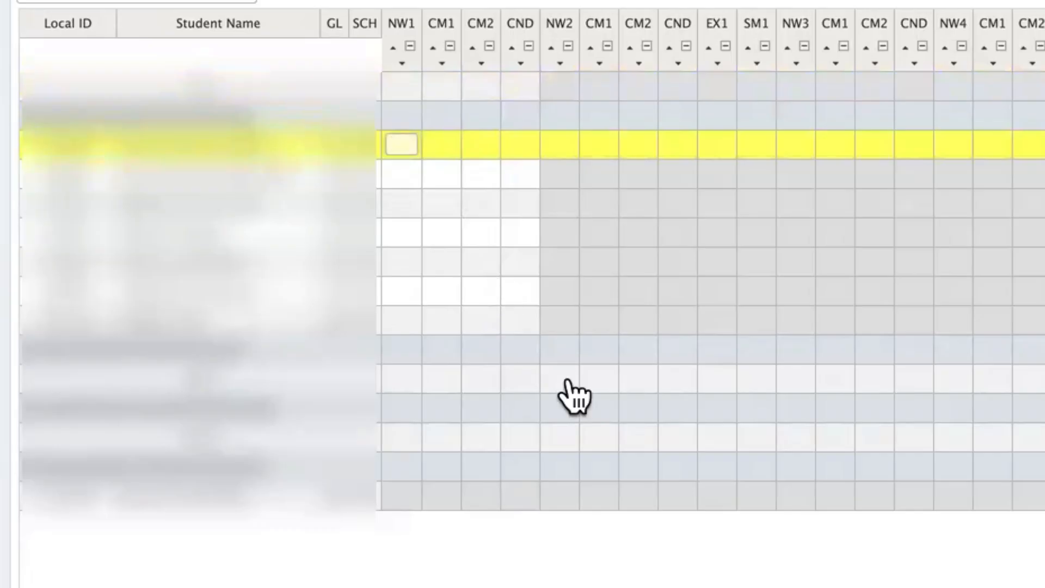